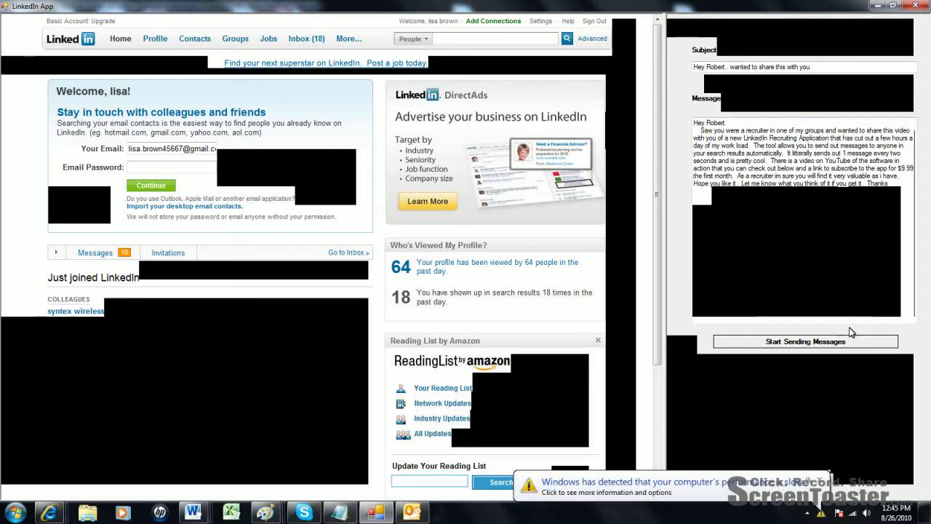
Step: Dismiss the Windows performance notice and bring up LinkedIn's Advanced people search
click(821, 481)
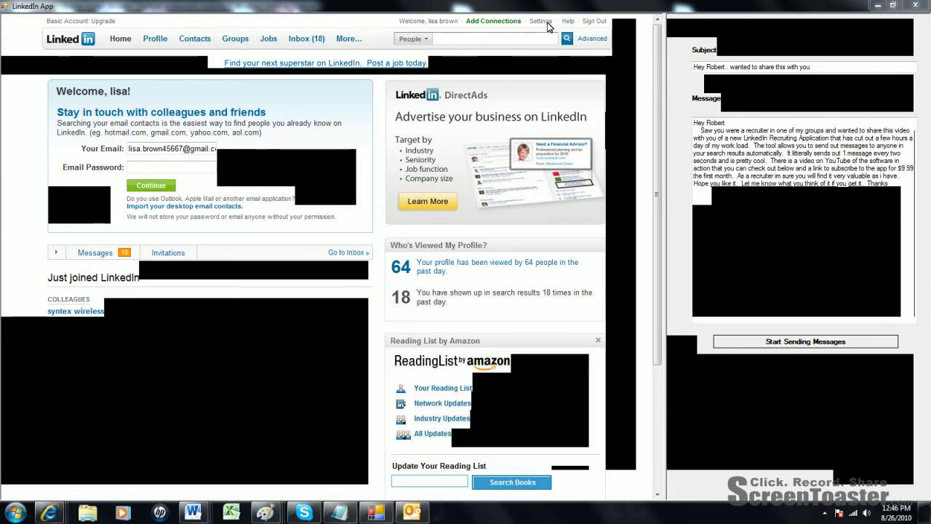
click(594, 39)
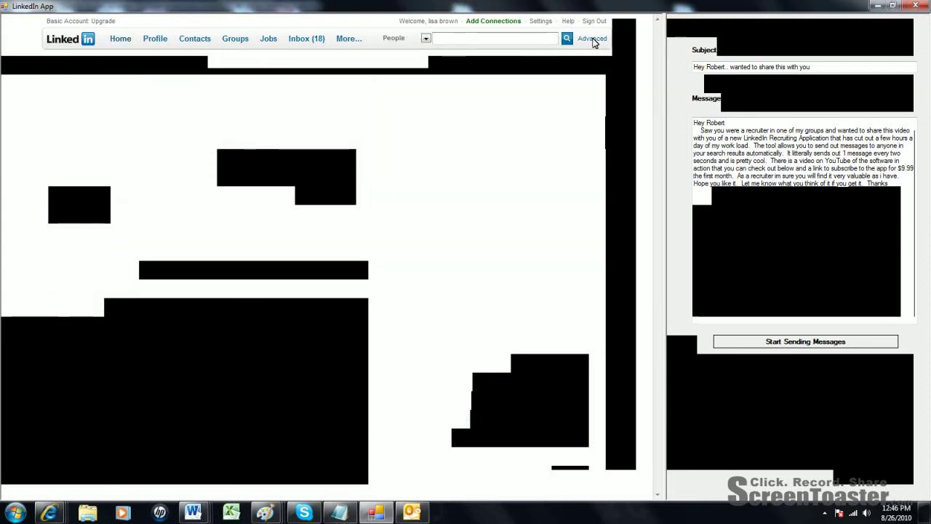
Step: Enter keyword 'Recruiter' and first name 'John' in the advanced search form
click(123, 91)
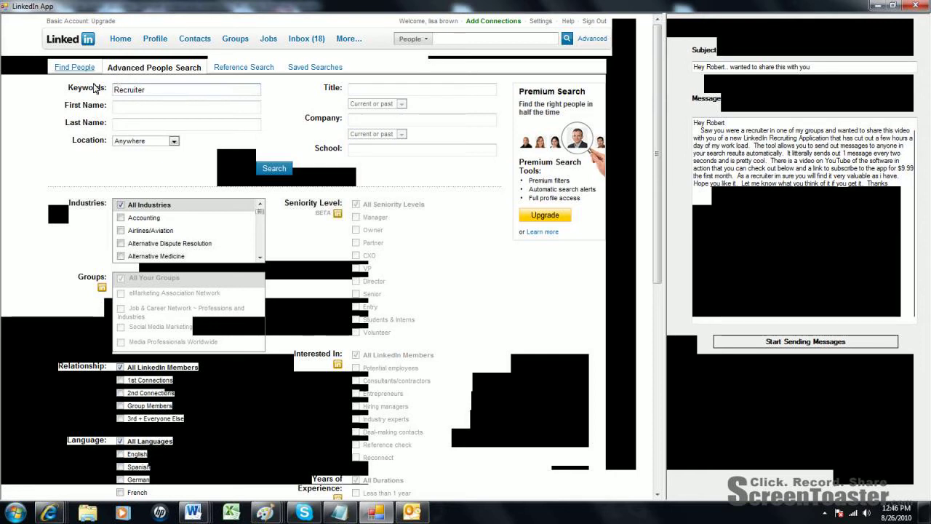
click(124, 111)
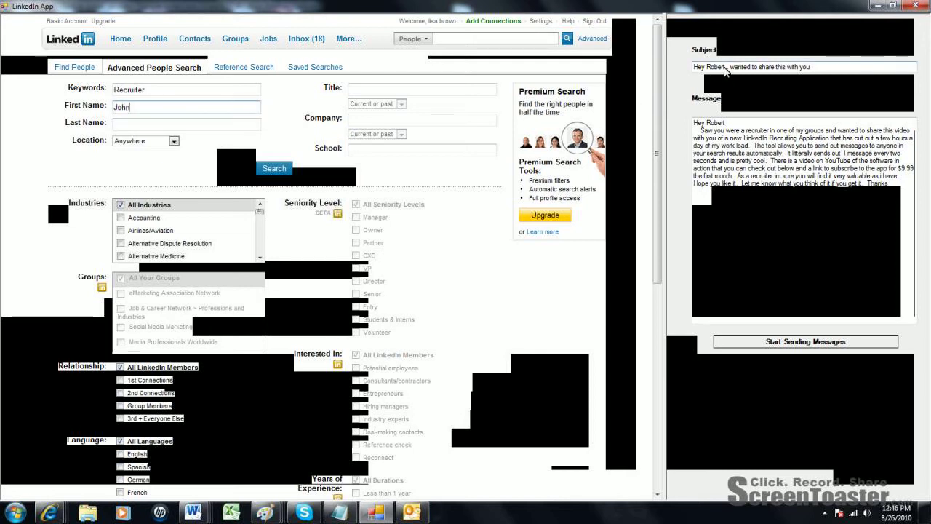
Step: Replace 'Robert' with 'John' in the subject and greeting, ending the greeting with a comma
drag(724, 70, 706, 69)
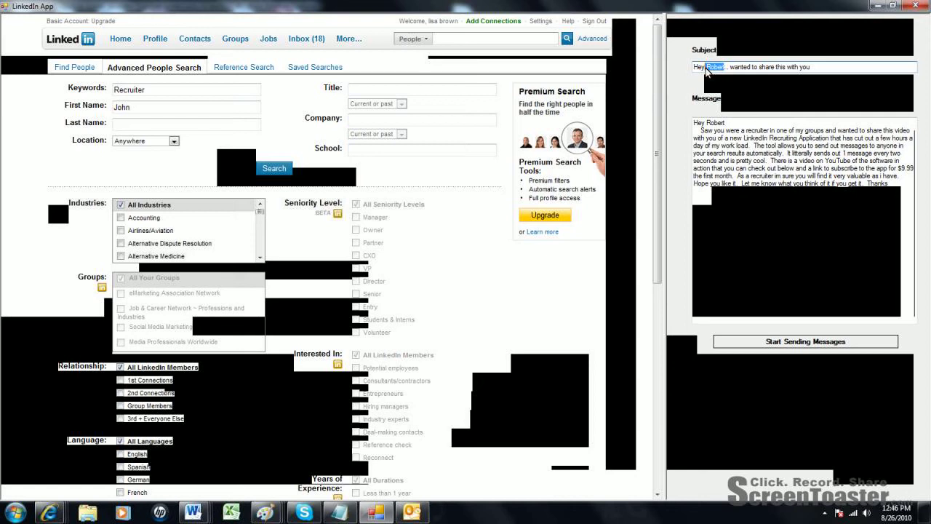
key(BackSpace)
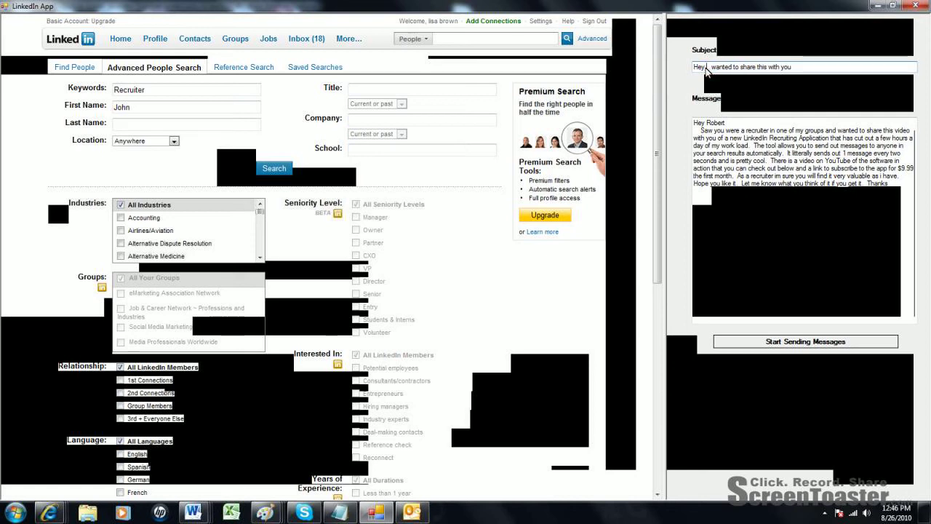
text(John..)
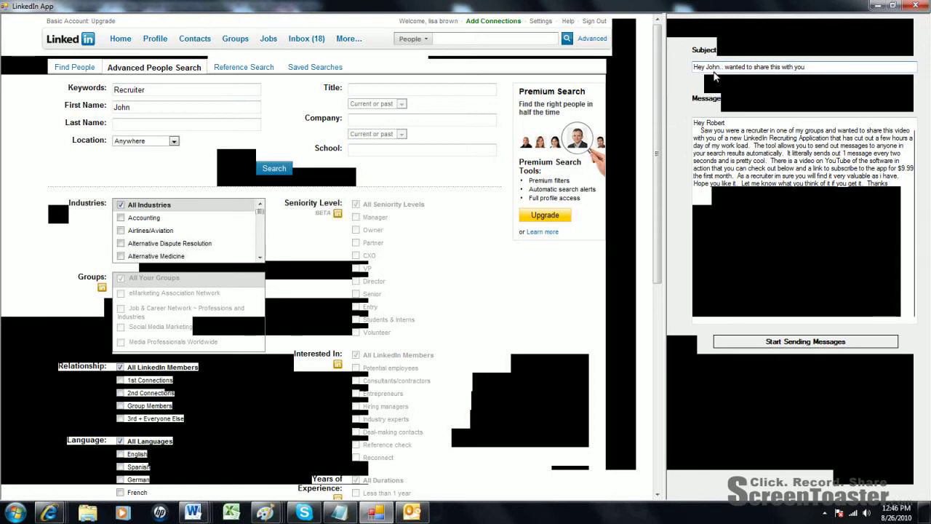
drag(726, 123, 707, 129)
text(John,)
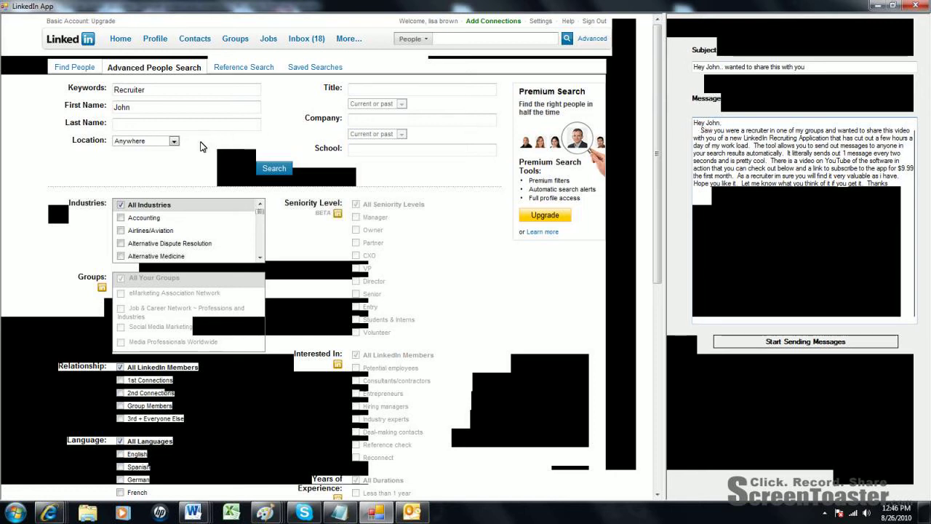
key(BackSpace)
text(,)
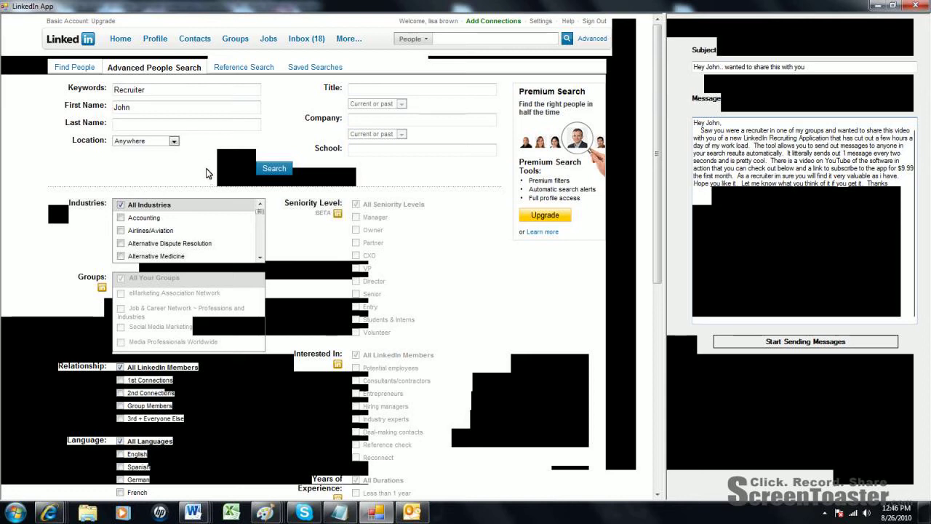
Step: Search within 100 mi (160 km) of postal code 37932, replacing 46402
click(175, 142)
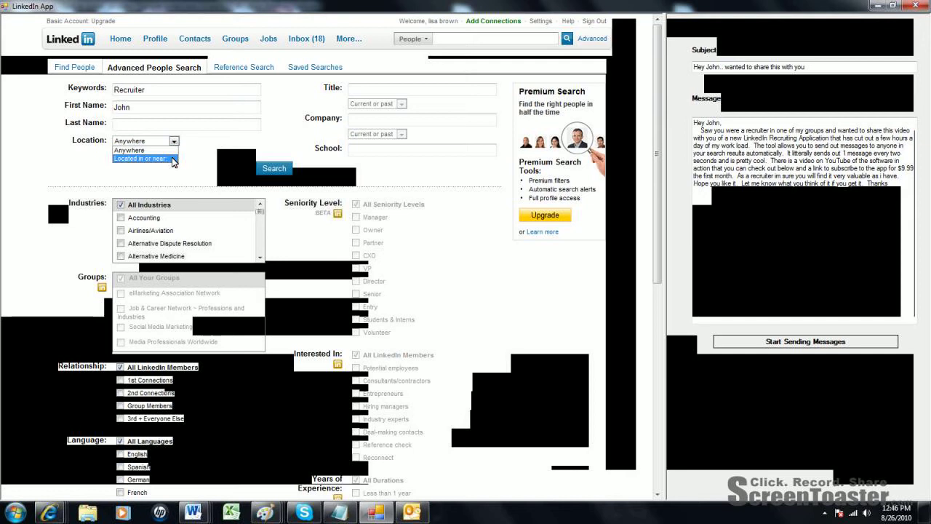
click(173, 155)
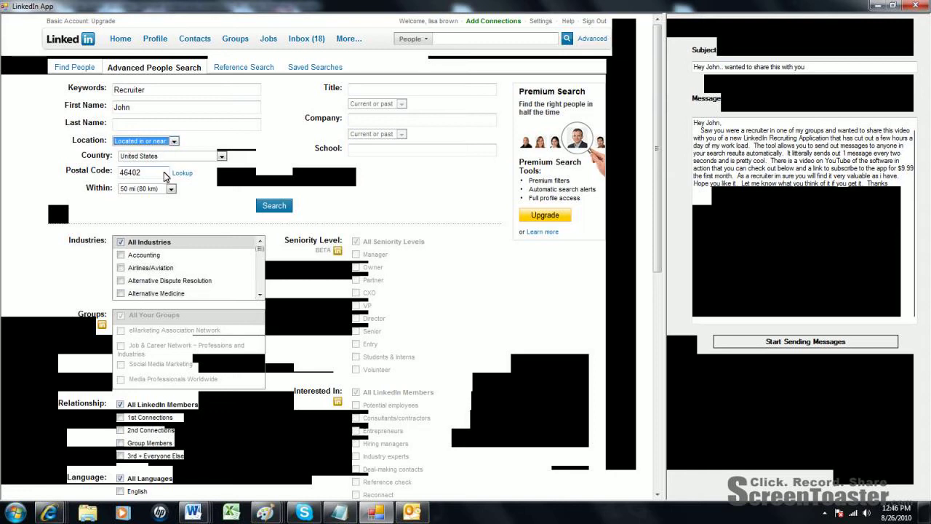
drag(154, 178, 96, 175)
text(3)
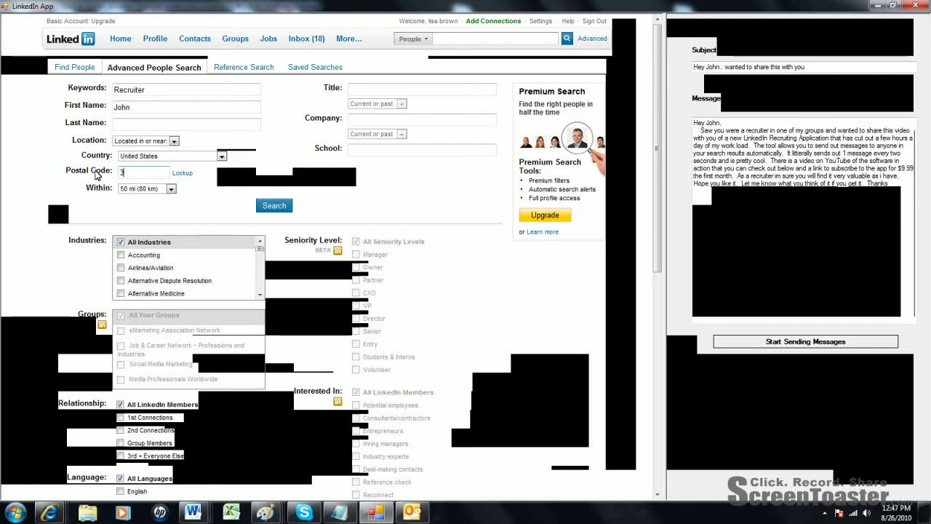
text(7932)
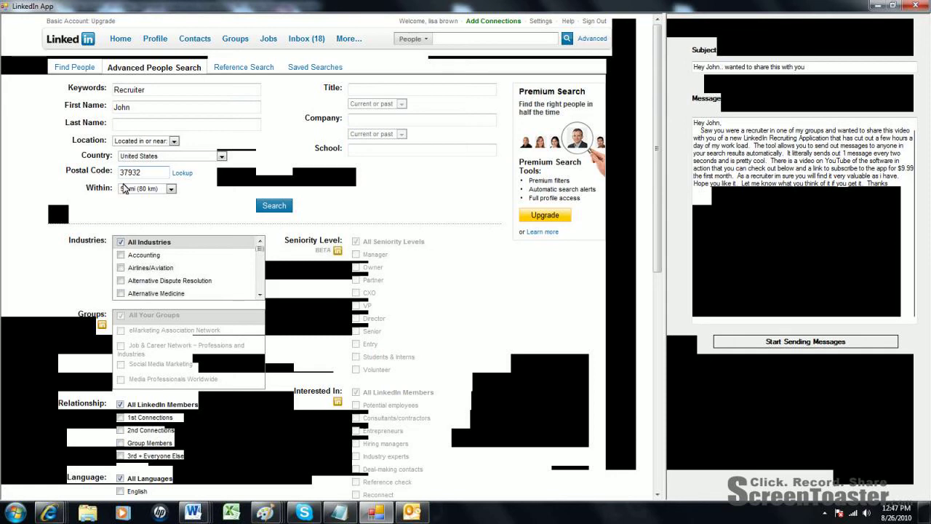
click(173, 189)
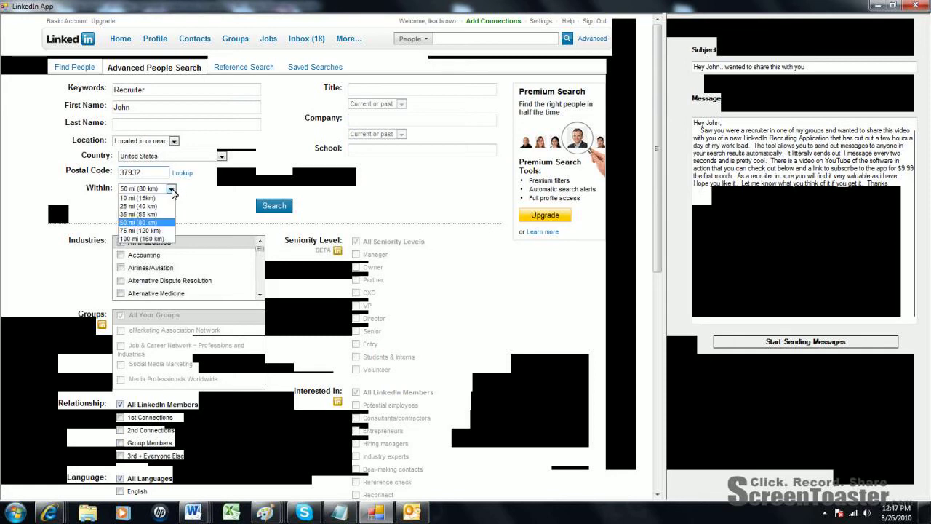
click(161, 240)
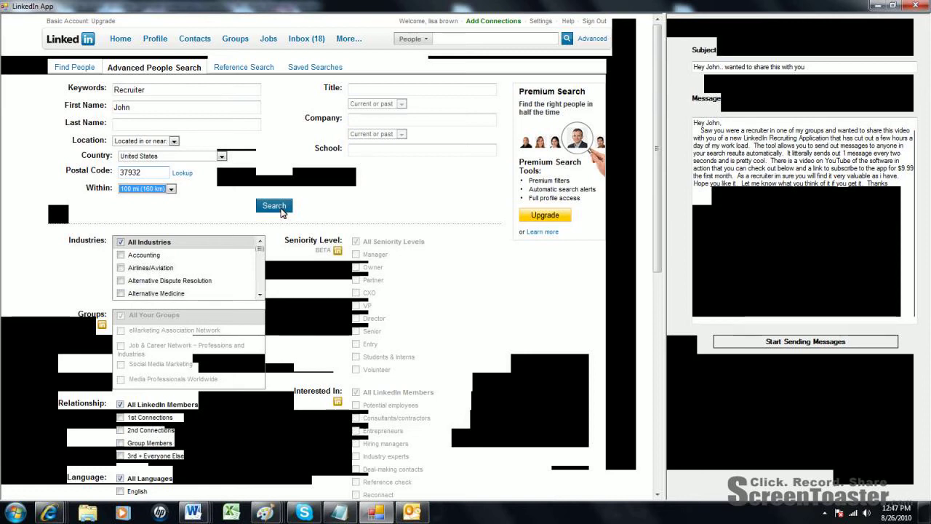
click(281, 210)
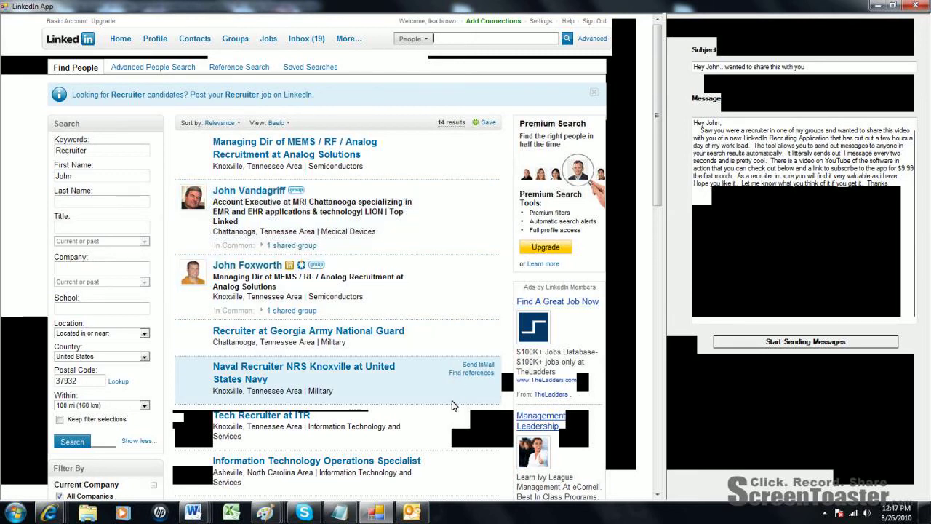
Step: Scroll through the 14 results for recruiters named John near Knoxville, Tennessee
scroll(439, 344, down, 2)
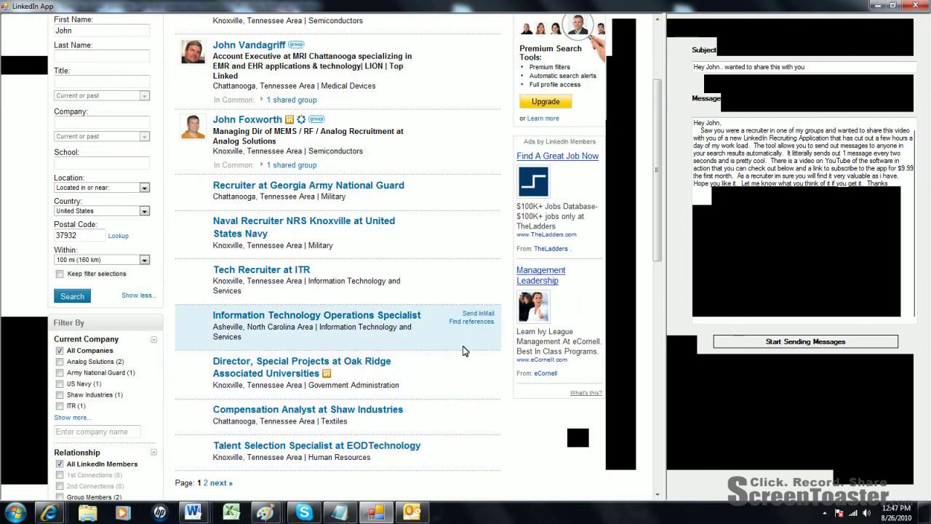
scroll(465, 352, up, 2)
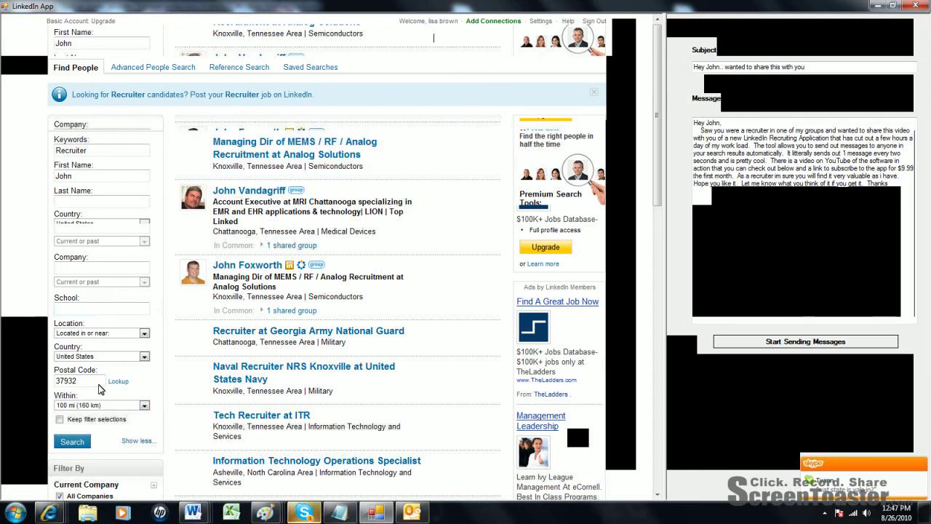
Step: Delete postal code 37932 so the search covers the whole United States
drag(79, 380, 43, 382)
key(BackSpace)
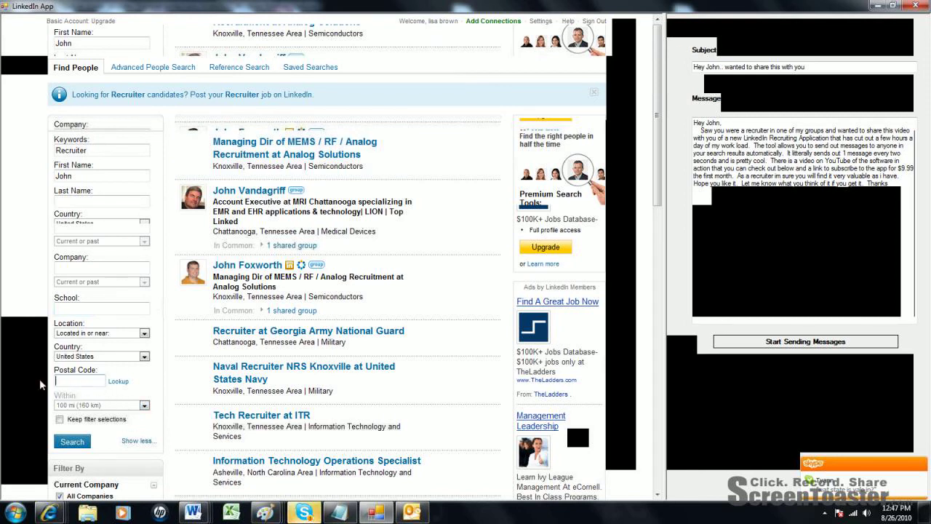
scroll(181, 368, down, 1)
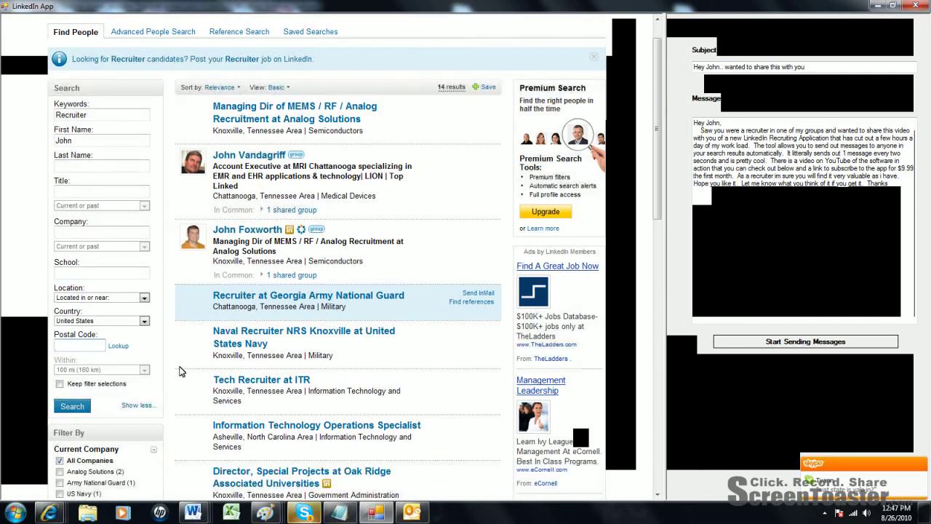
scroll(181, 371, down, 1)
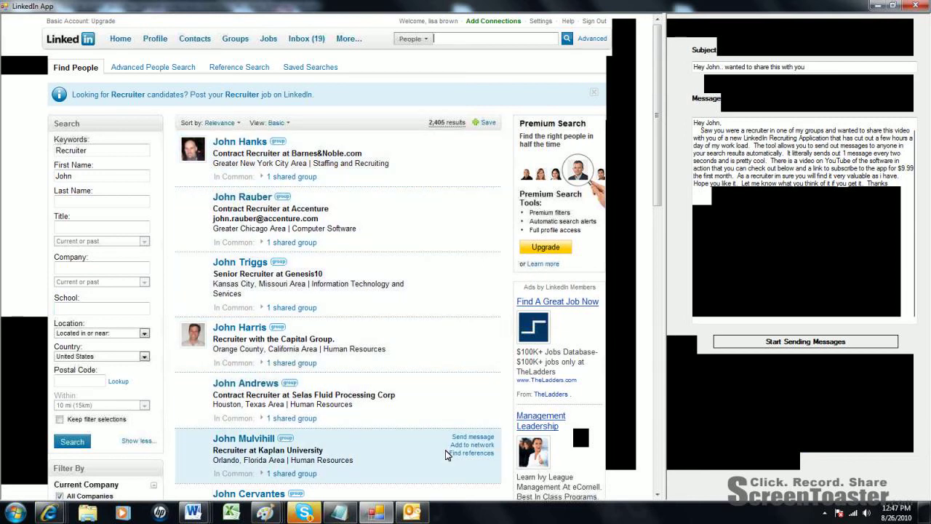
Step: Review the 2,405 results and start auto-sending the message to them
scroll(449, 448, down, 1)
scroll(451, 429, down, 3)
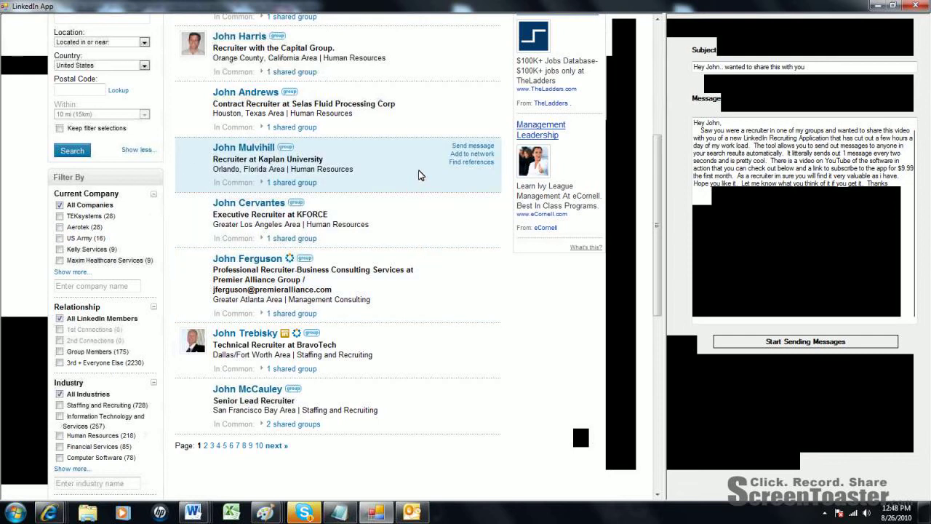
scroll(416, 174, up, 3)
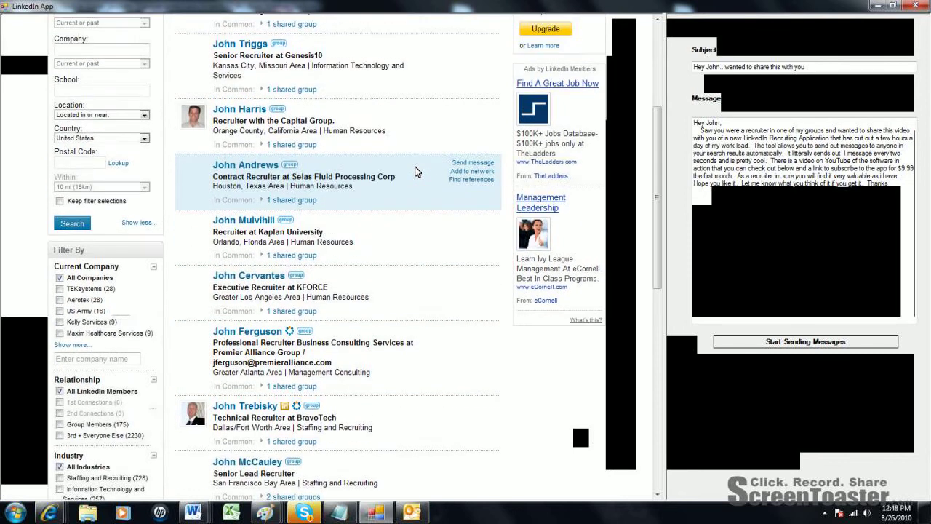
scroll(415, 169, up, 1)
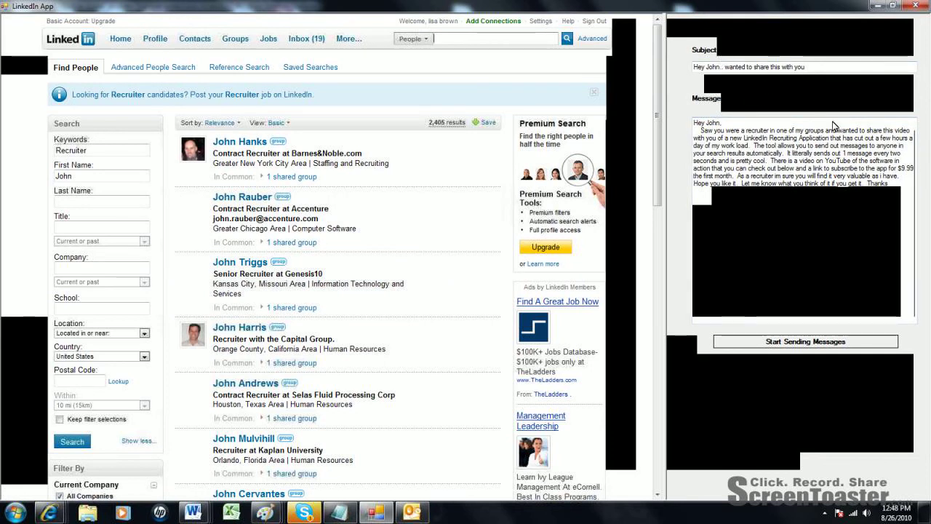
click(761, 342)
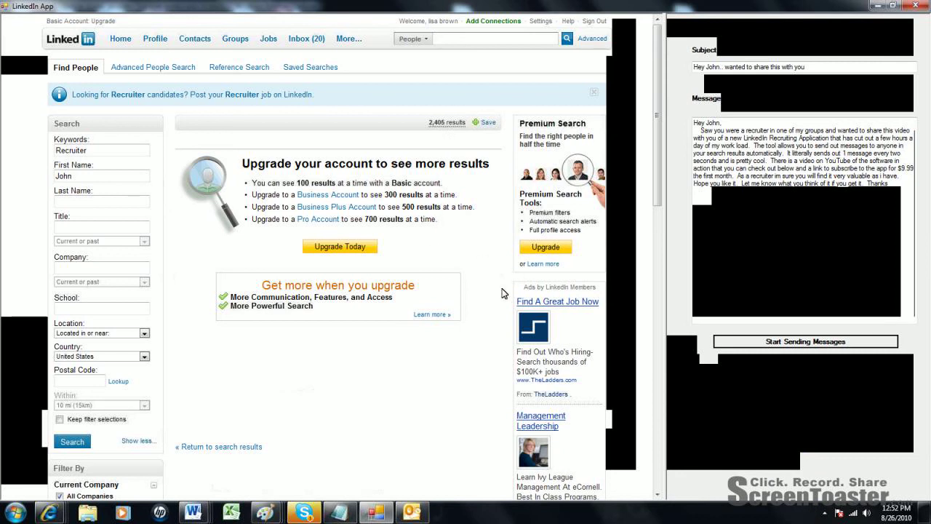
scroll(501, 293, down, 3)
scroll(501, 293, up, 1)
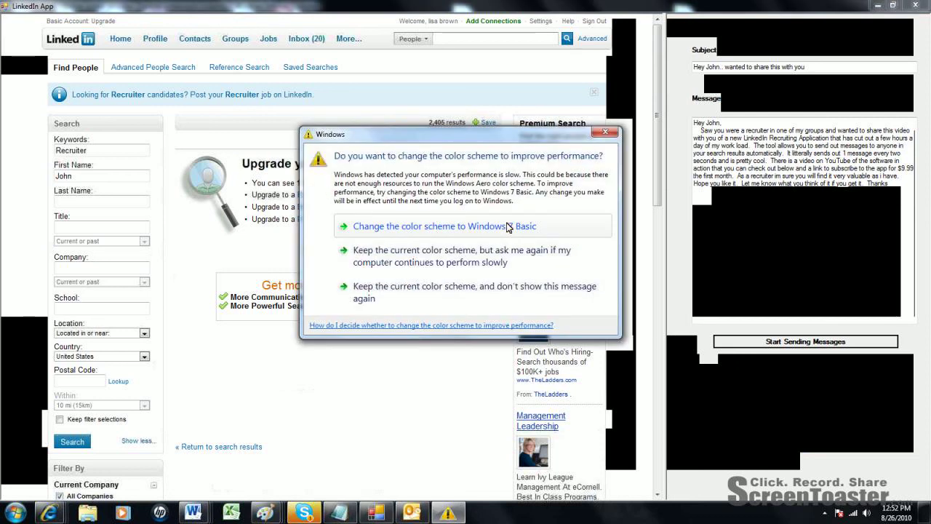
click(604, 132)
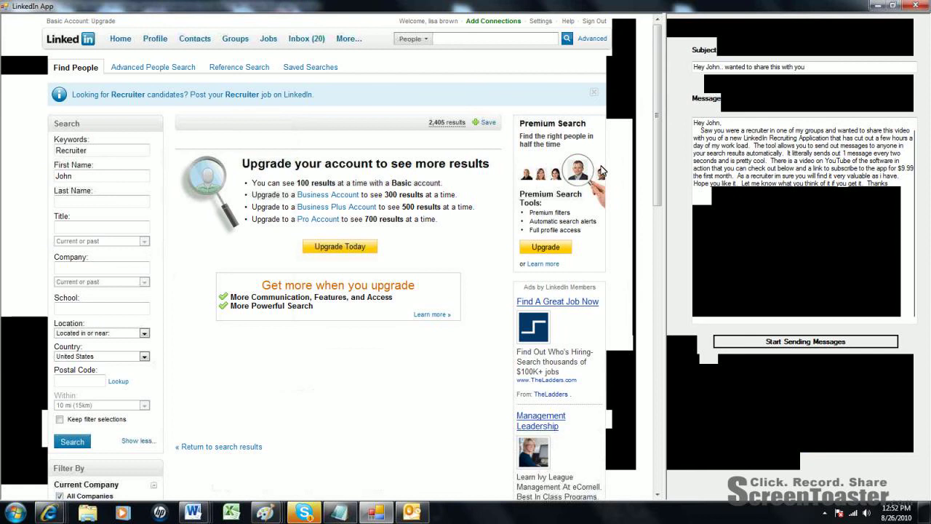